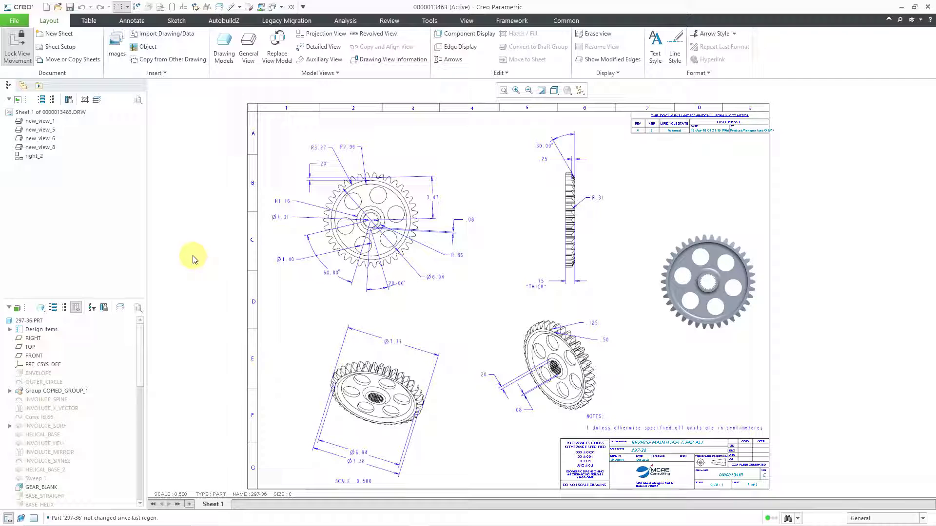
Step: Switch from the drawing to the 297-36.PRT gear part window
{"action": "left_click", "coordinate": [281, 8]}
{"action": "left_click", "coordinate": [297, 29]}
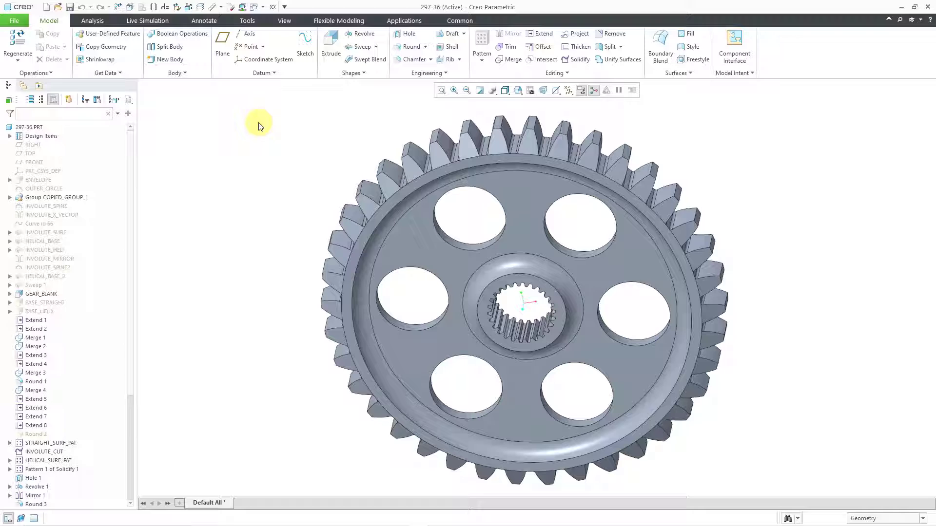
Step: In the Configuration Editor, list the value choices for rename_drawings_with_object, currently 'both'
{"action": "left_click", "coordinate": [16, 24]}
{"action": "mouse_move", "coordinate": [26, 233]}
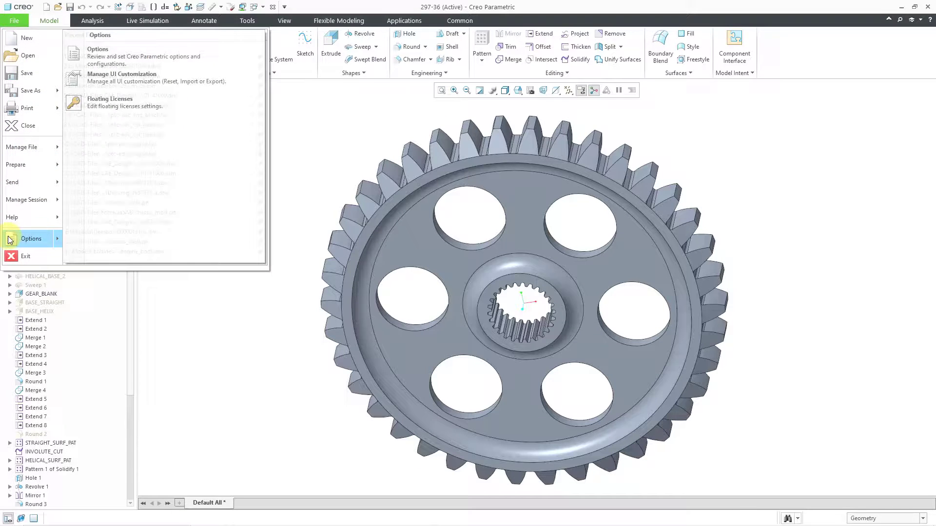
{"action": "left_click", "coordinate": [95, 55]}
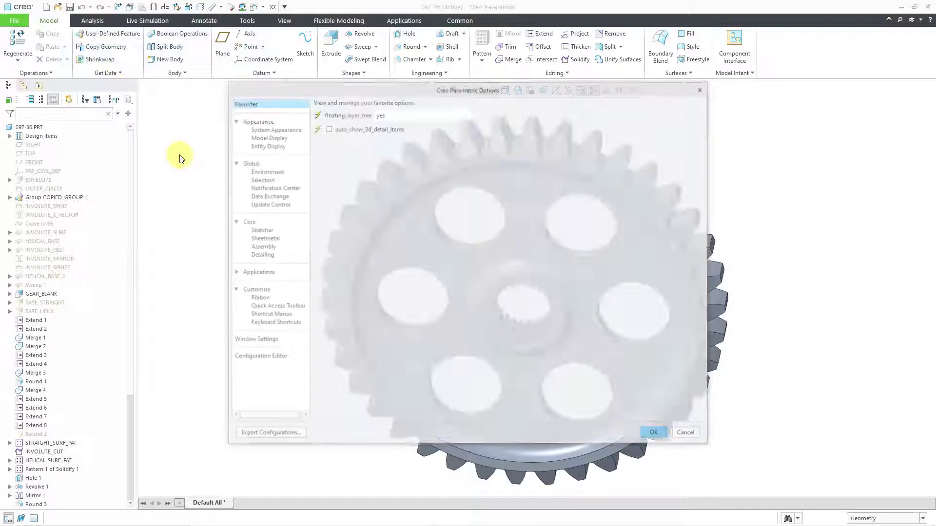
{"action": "left_click", "coordinate": [283, 357]}
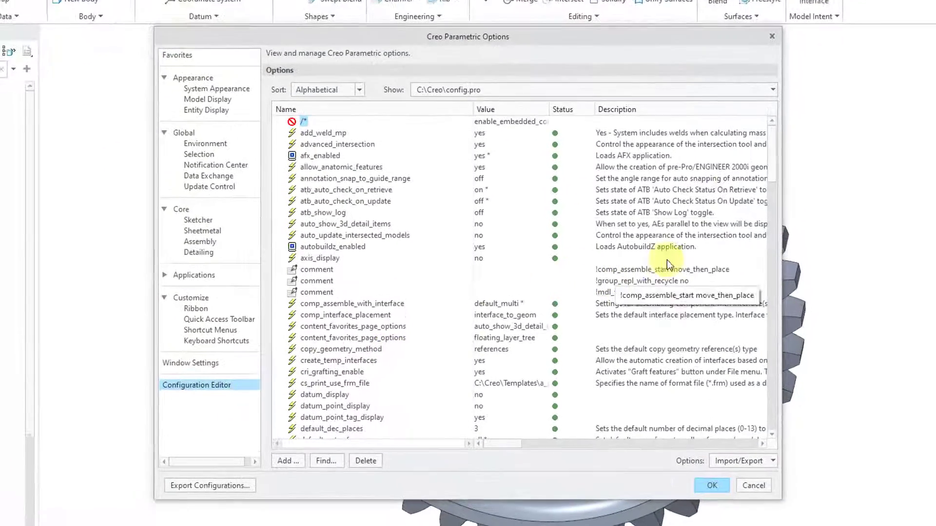
{"action": "scroll", "coordinate": [775, 156], "scroll_direction": "down", "scroll_amount": 2}
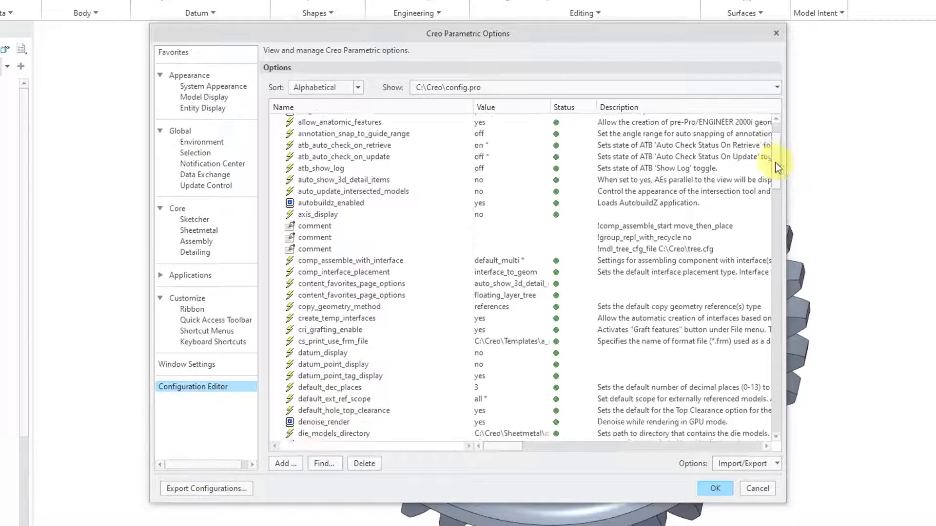
{"action": "scroll", "coordinate": [778, 168], "scroll_direction": "down", "scroll_amount": 15}
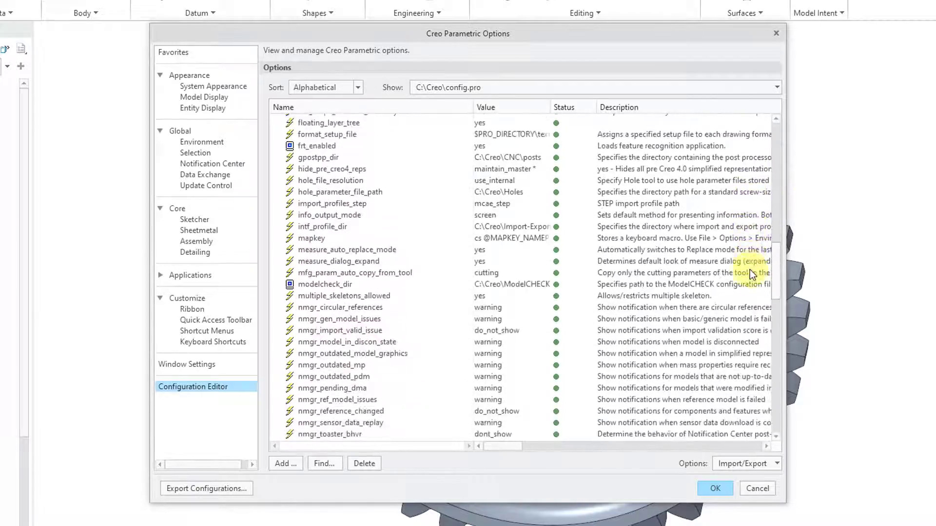
{"action": "scroll", "coordinate": [749, 289], "scroll_direction": "down", "scroll_amount": 8}
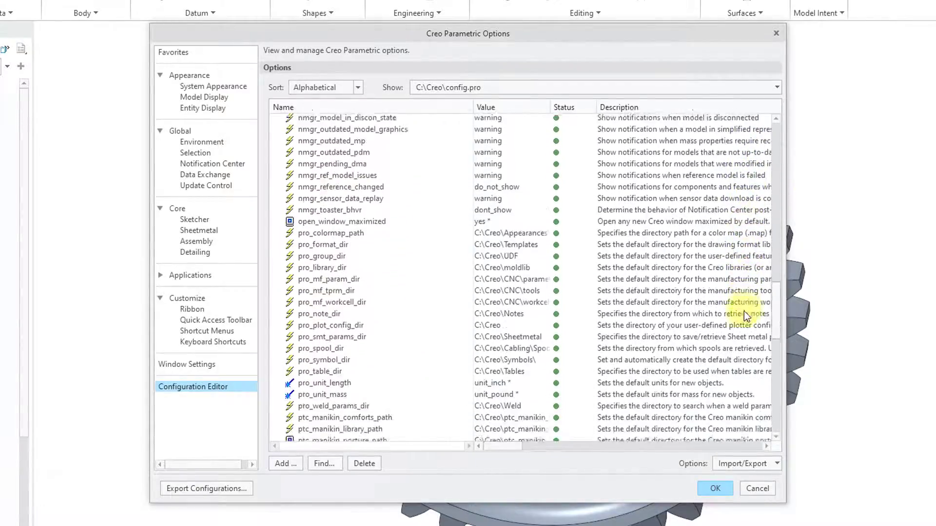
{"action": "scroll", "coordinate": [741, 341], "scroll_direction": "down", "scroll_amount": 3}
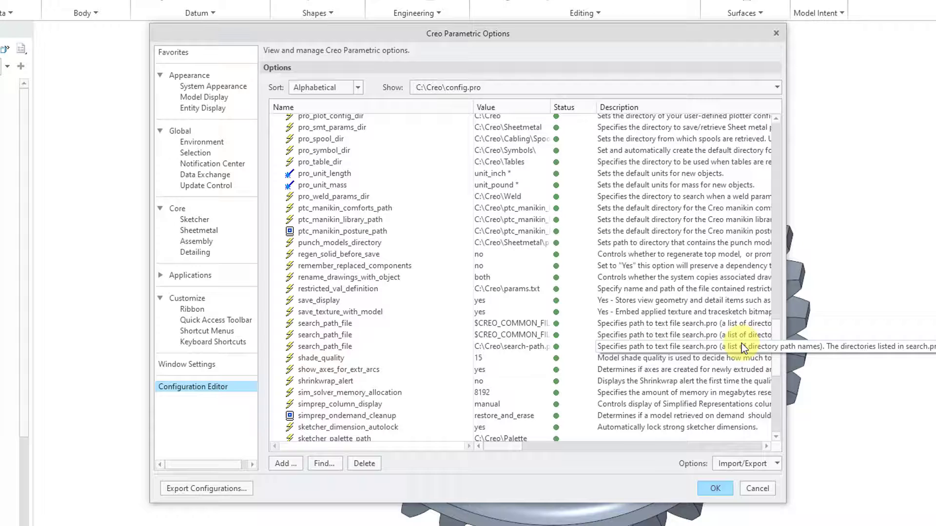
{"action": "left_click", "coordinate": [350, 279]}
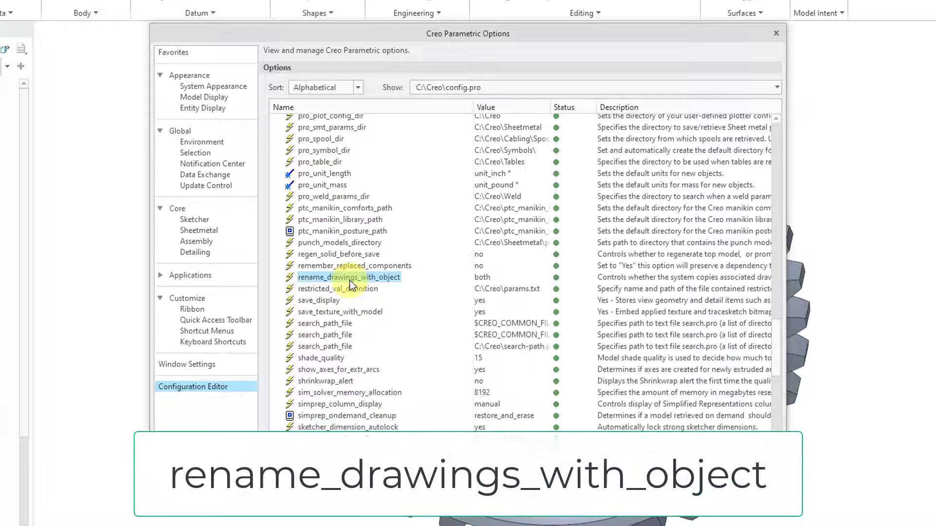
{"action": "left_click", "coordinate": [518, 276]}
{"action": "left_click", "coordinate": [544, 277]}
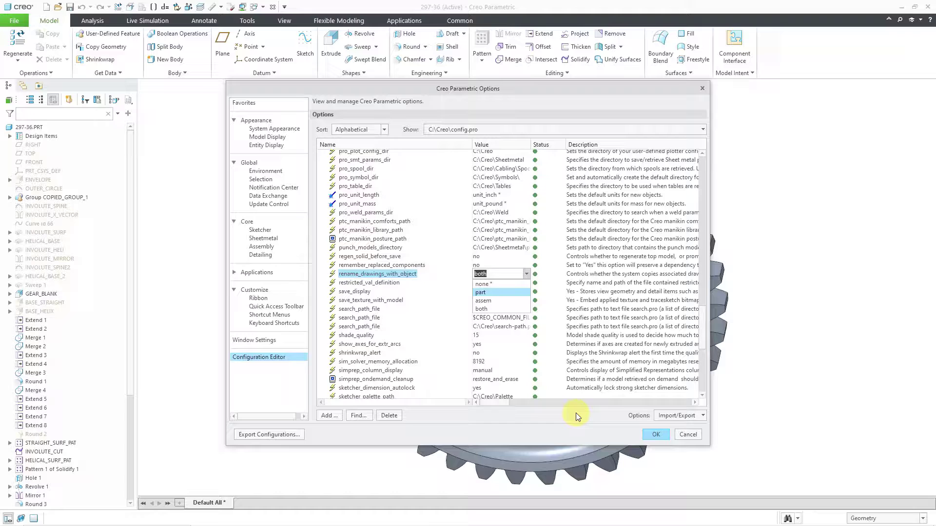
Step: Dismiss the value list and cancel the Options dialog, leaving config.pro unchanged
{"action": "left_click", "coordinate": [576, 413]}
{"action": "left_click", "coordinate": [691, 435]}
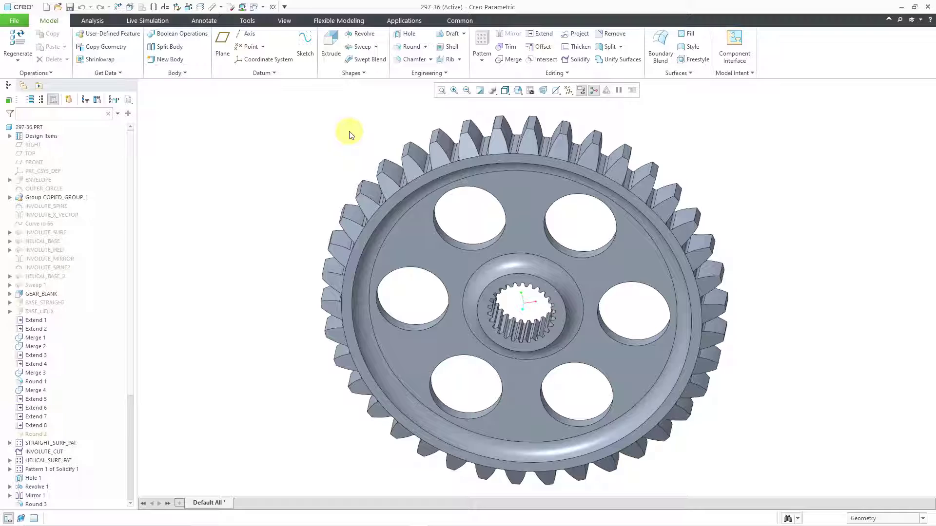
Step: Switch back to the 0000013463.DRW:1 drawing window
{"action": "left_click", "coordinate": [262, 7]}
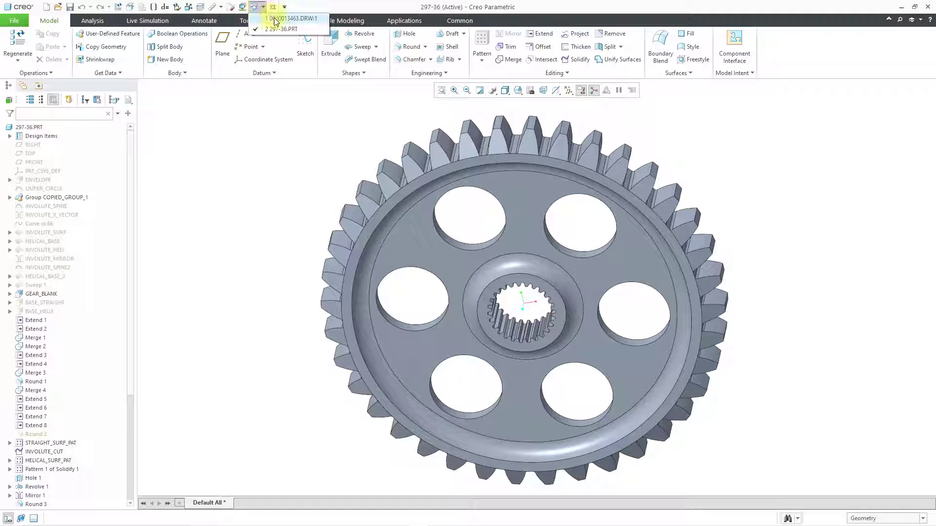
{"action": "left_click", "coordinate": [276, 20]}
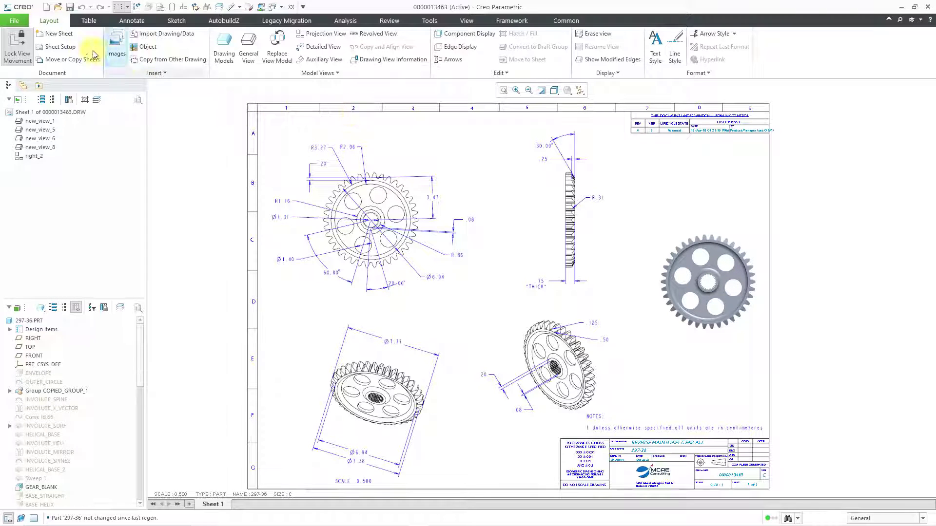
{"action": "left_click", "coordinate": [21, 24]}
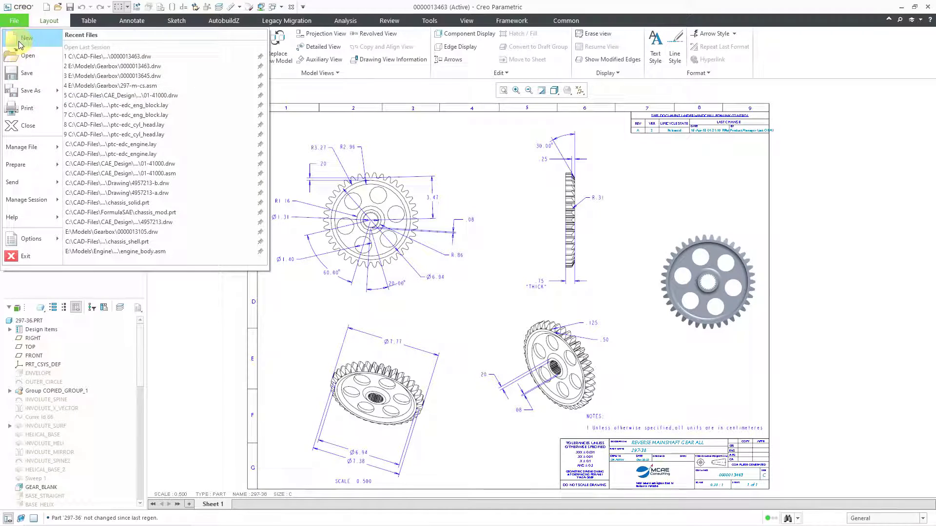
{"action": "mouse_move", "coordinate": [18, 147]}
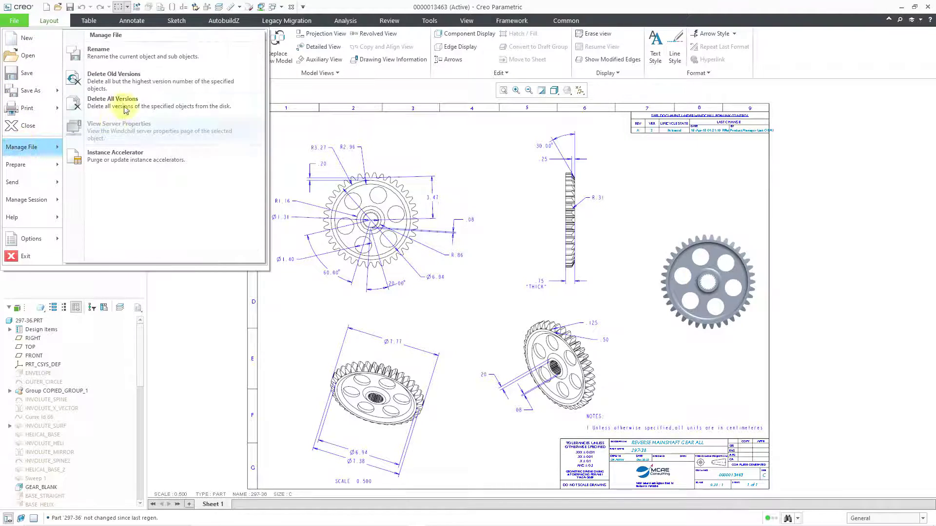
{"action": "left_click", "coordinate": [139, 59]}
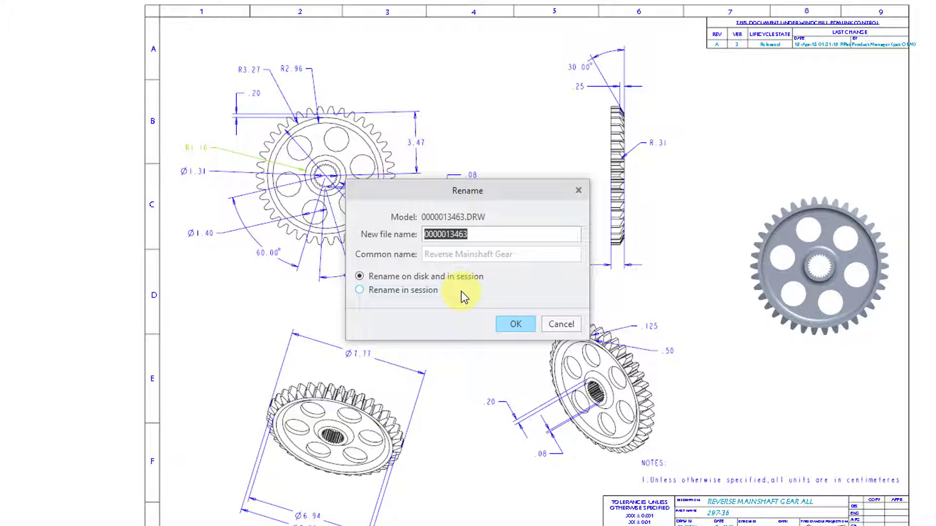
{"action": "type", "text": "297"}
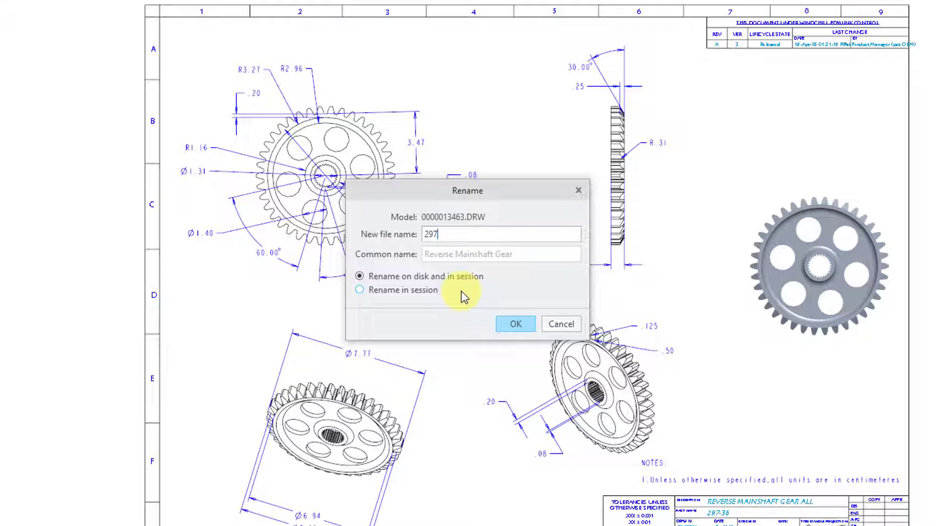
{"action": "type", "text": "-36"}
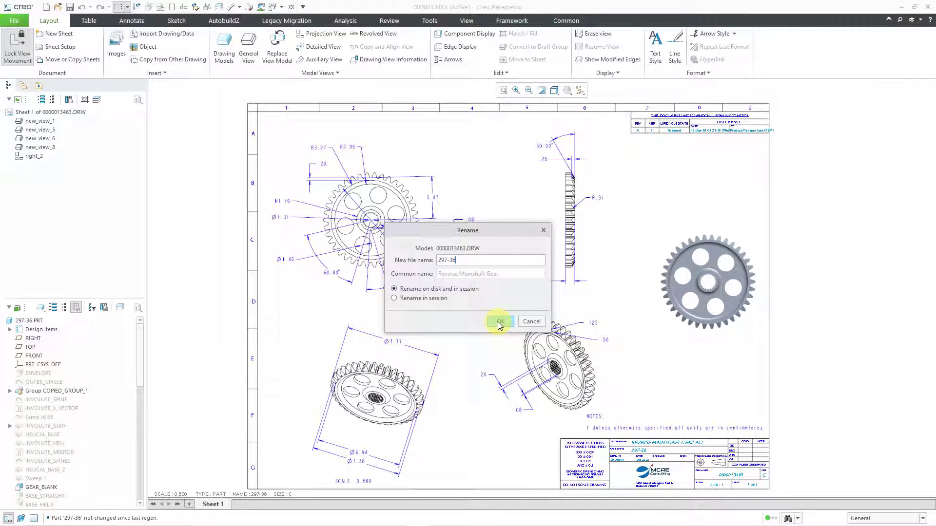
{"action": "left_click", "coordinate": [500, 323]}
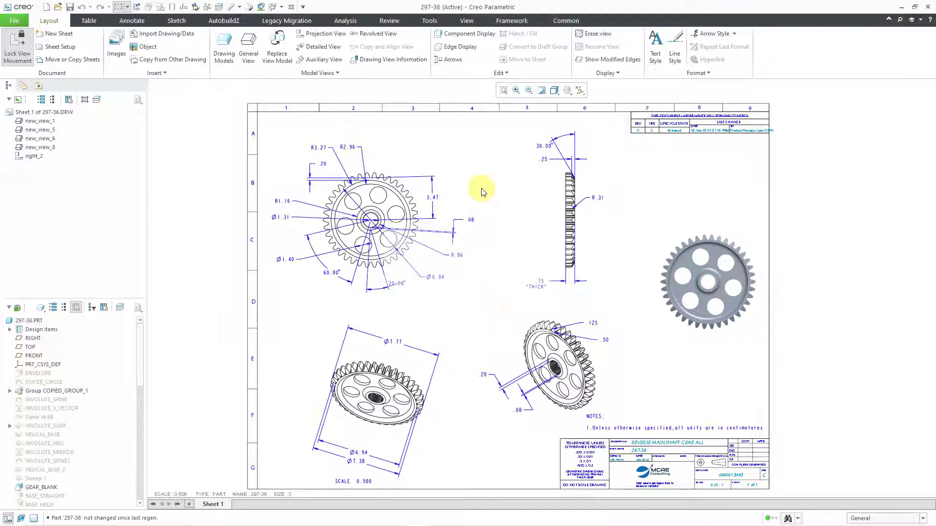
Step: Close the drawing and erase 297-36.DRW and its C_PART_MCAE_CONSULTING.FRM format from session
{"action": "left_click", "coordinate": [272, 7]}
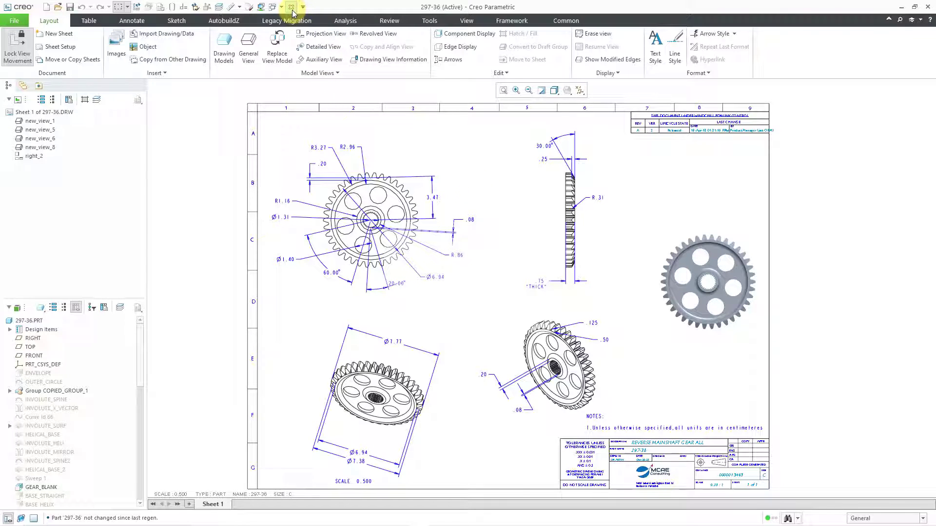
{"action": "left_click", "coordinate": [282, 39]}
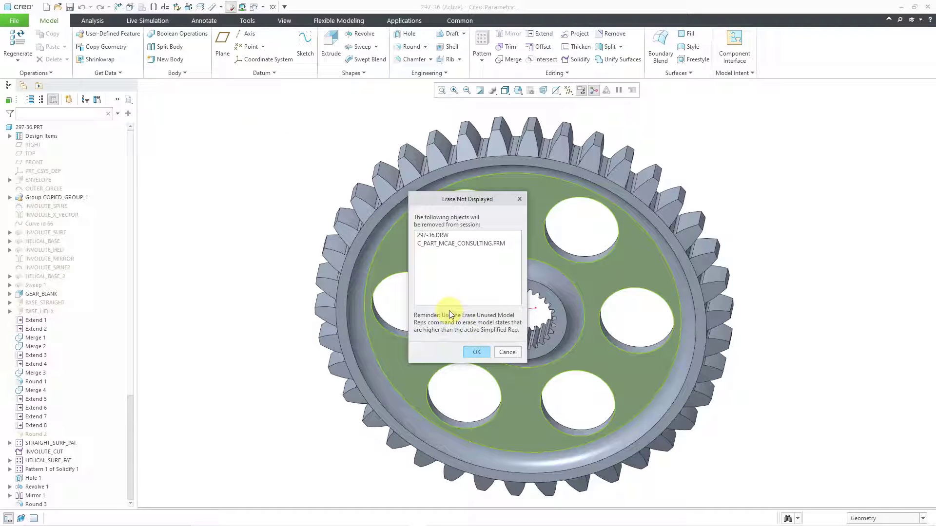
{"action": "left_click", "coordinate": [478, 353]}
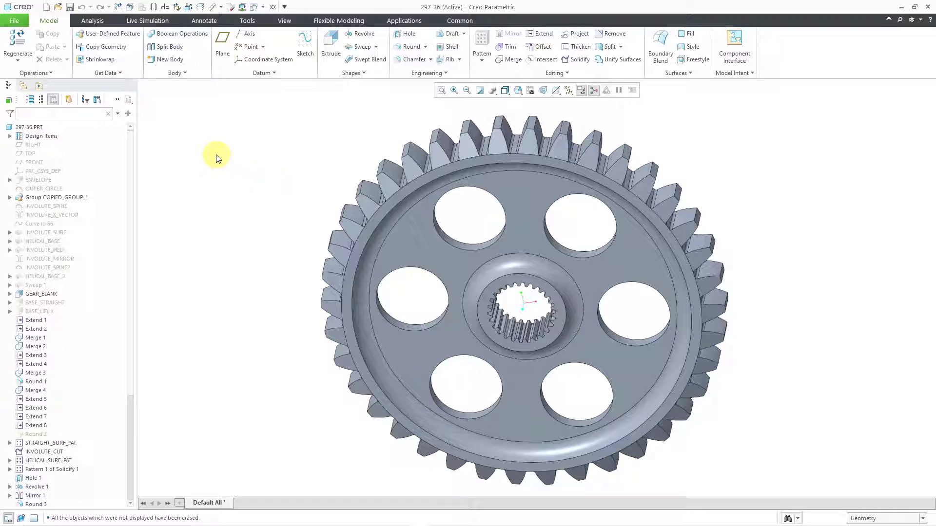
Step: Save a copy of part 297-36 named 'gear' into the Target folder
{"action": "left_click", "coordinate": [14, 22]}
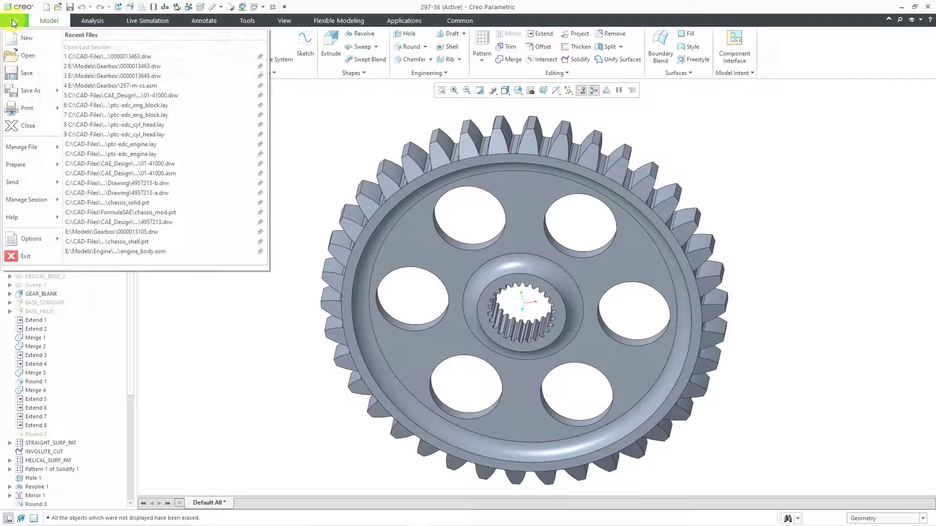
{"action": "mouse_move", "coordinate": [31, 91]}
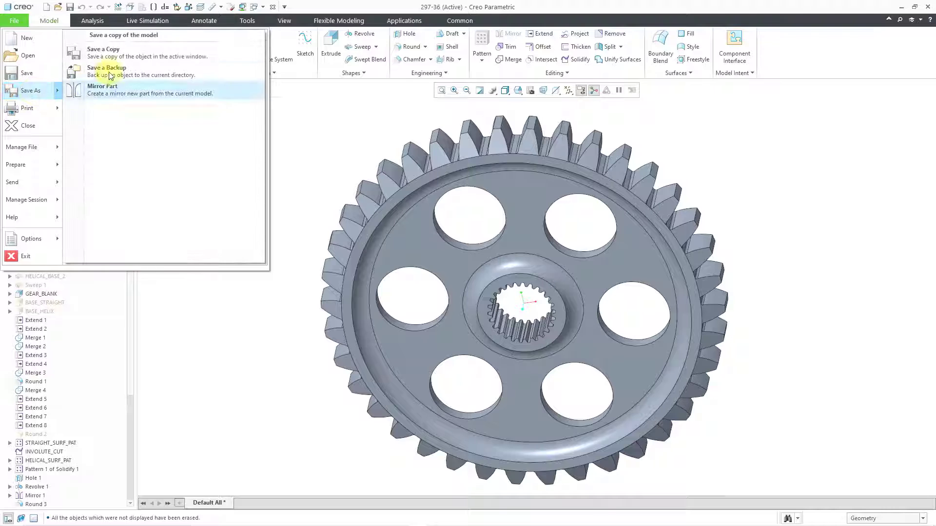
{"action": "left_click", "coordinate": [124, 50]}
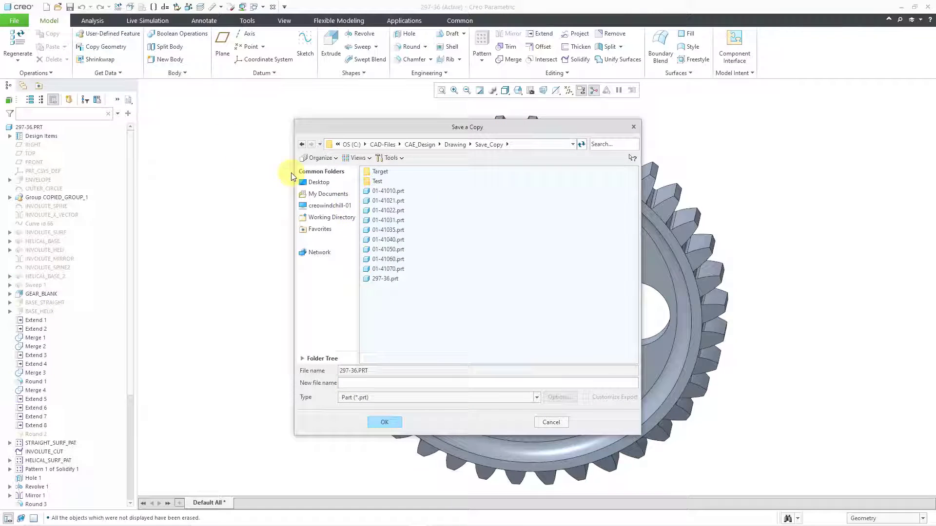
{"action": "double_click", "coordinate": [384, 172]}
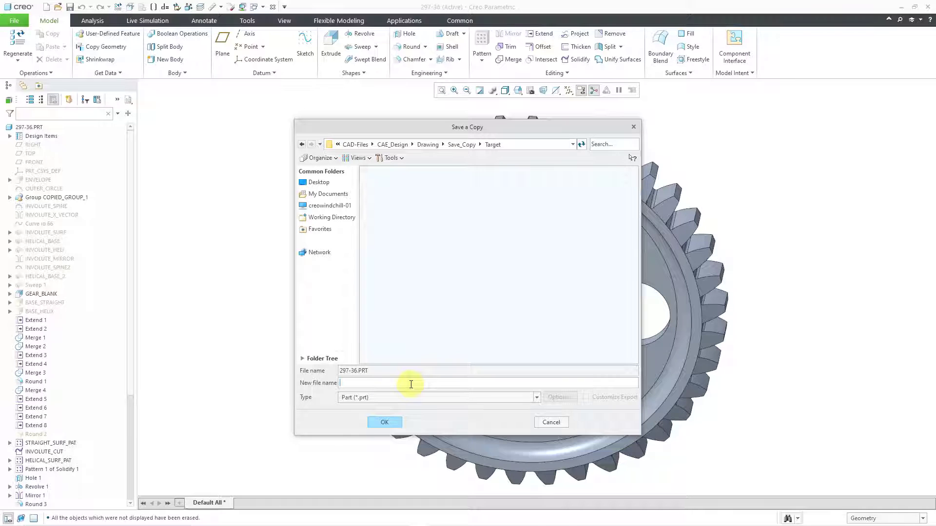
{"action": "type", "text": "gear"}
{"action": "left_click", "coordinate": [385, 422]}
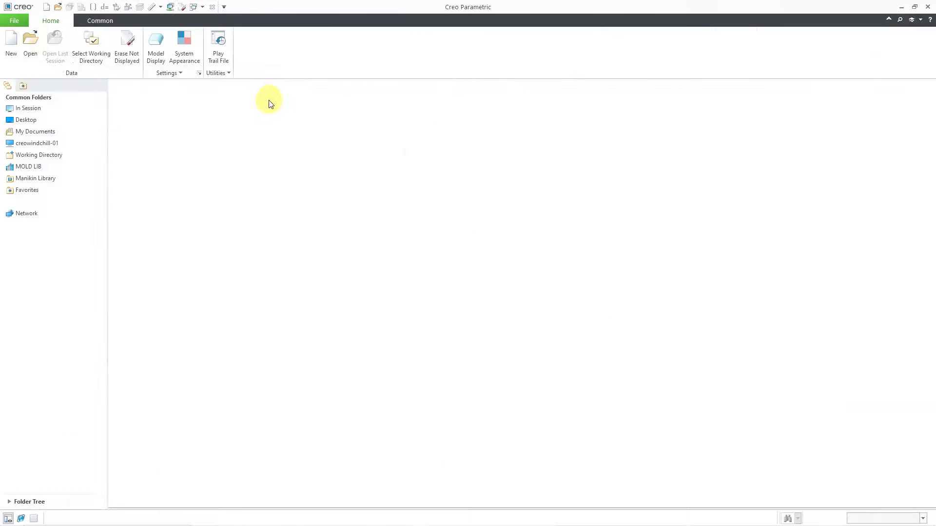
Step: Erase the undisplayed part and layouts from session and browse the Target folder's gear files
{"action": "left_click", "coordinate": [130, 55]}
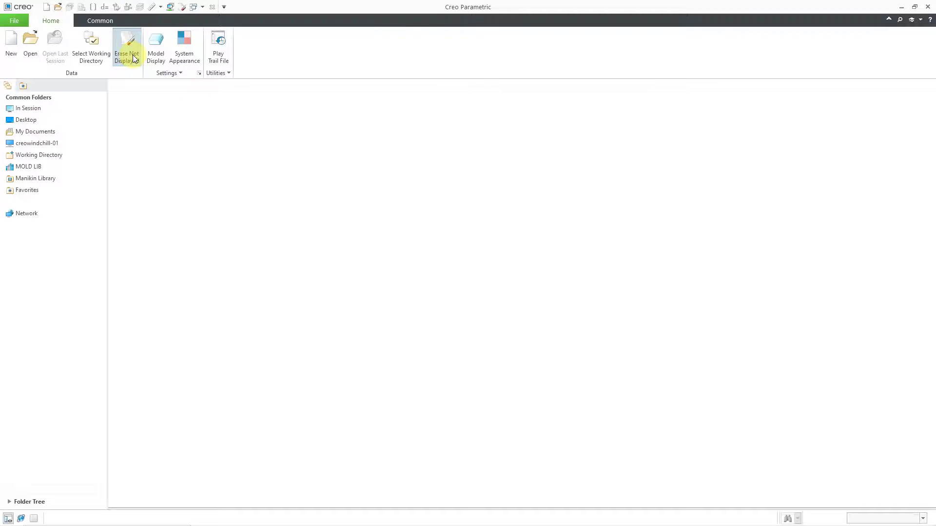
{"action": "left_click", "coordinate": [474, 352]}
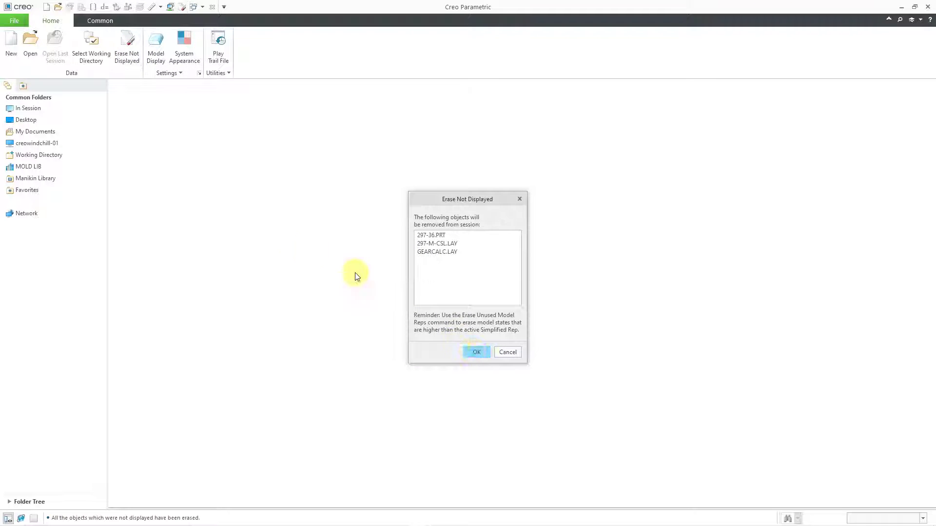
{"action": "left_click", "coordinate": [32, 54]}
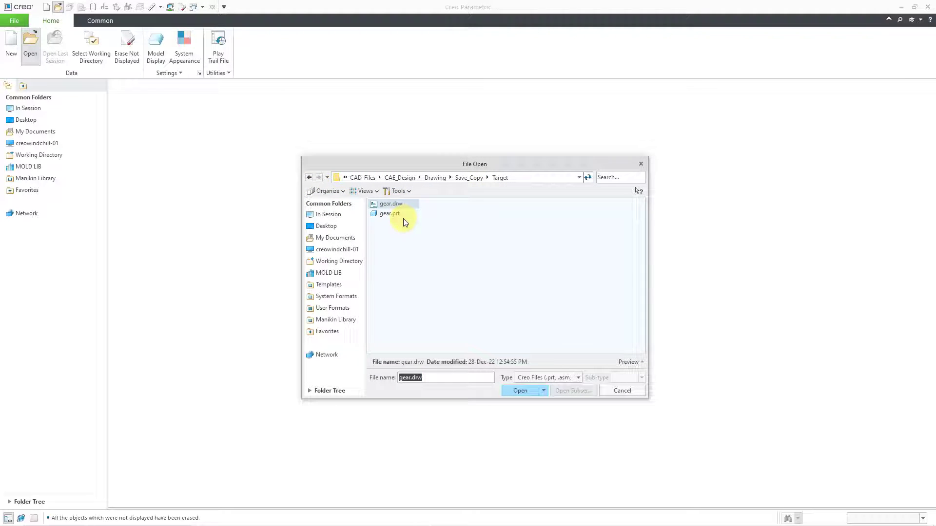
Step: Open gear.drw and verify its Sheet 1 views reference GEAR.PRT
{"action": "left_click", "coordinate": [519, 391]}
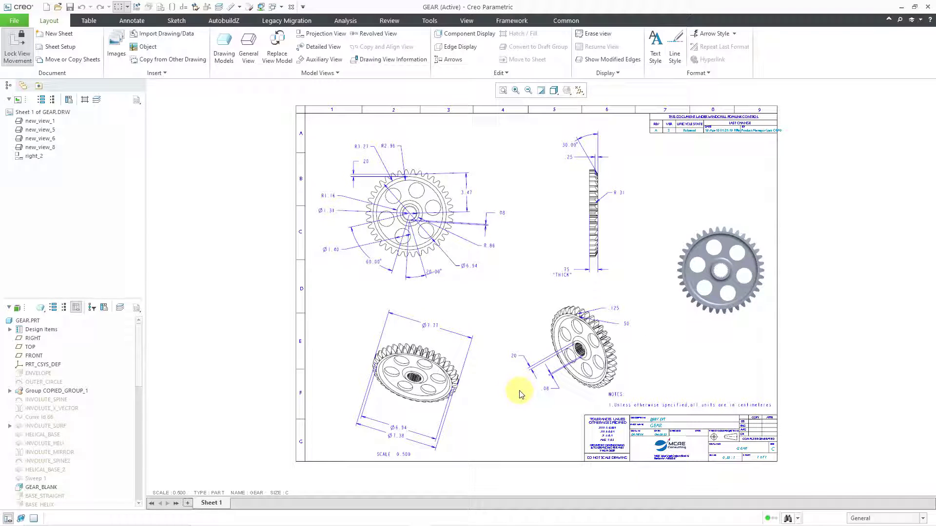
{"action": "left_click", "coordinate": [35, 322]}
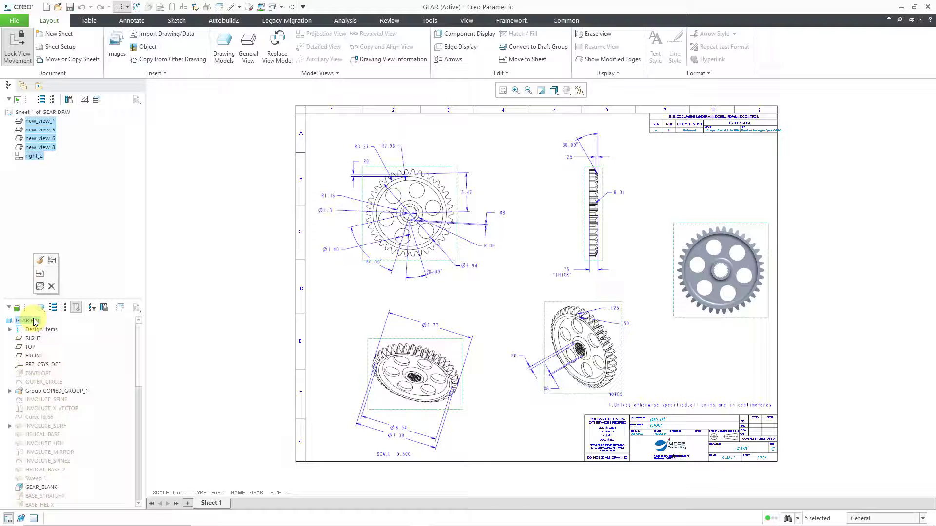
{"action": "left_click", "coordinate": [224, 253]}
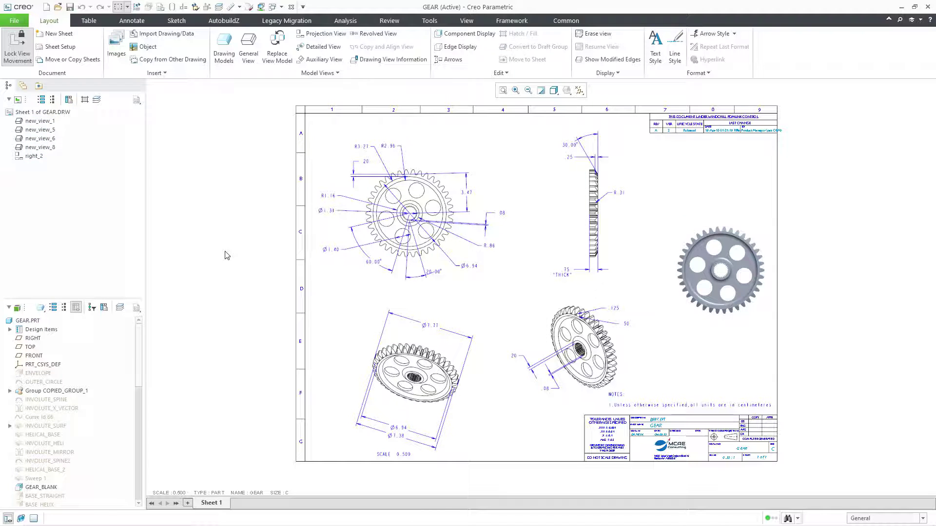